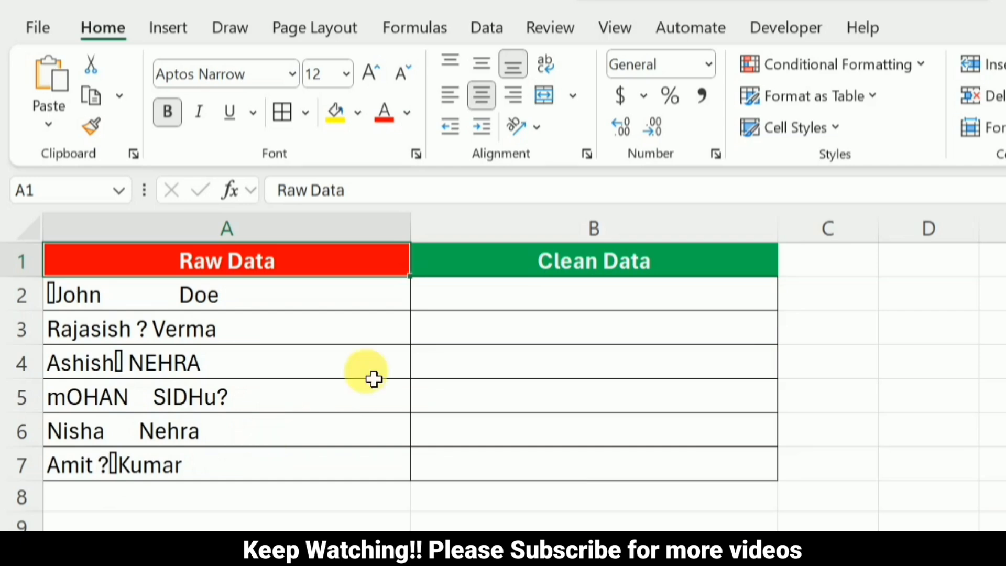
# Enter =CLEAN(A2) in B2 and fill the formula down the Clean Data column through B7
pyautogui.click(550, 304)
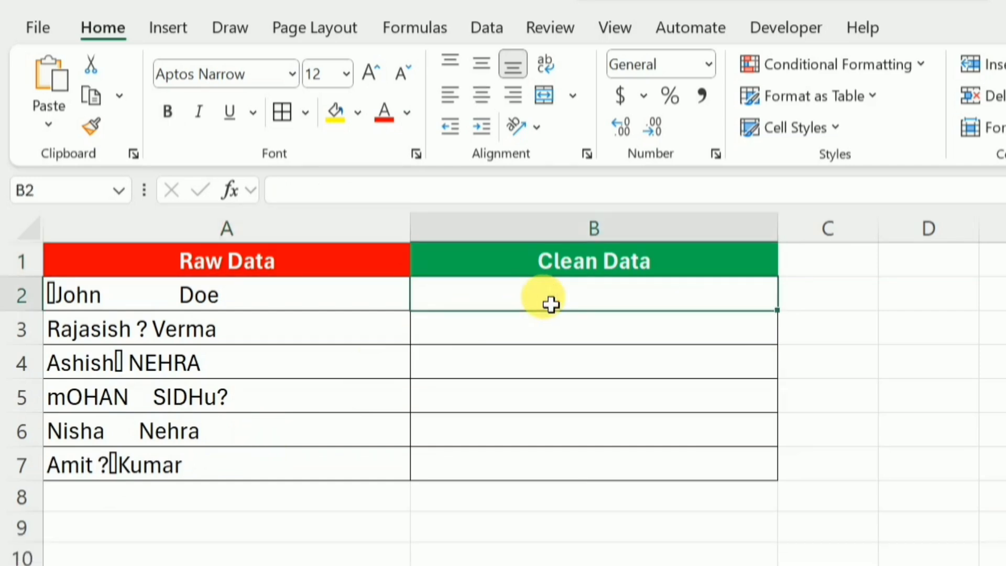
pyautogui.write('=')
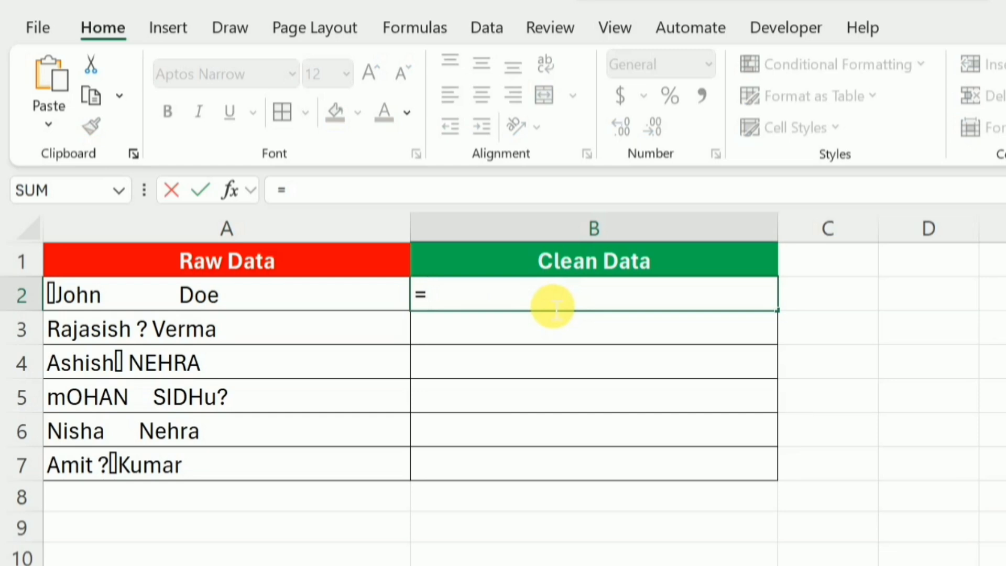
pyautogui.write('clean')
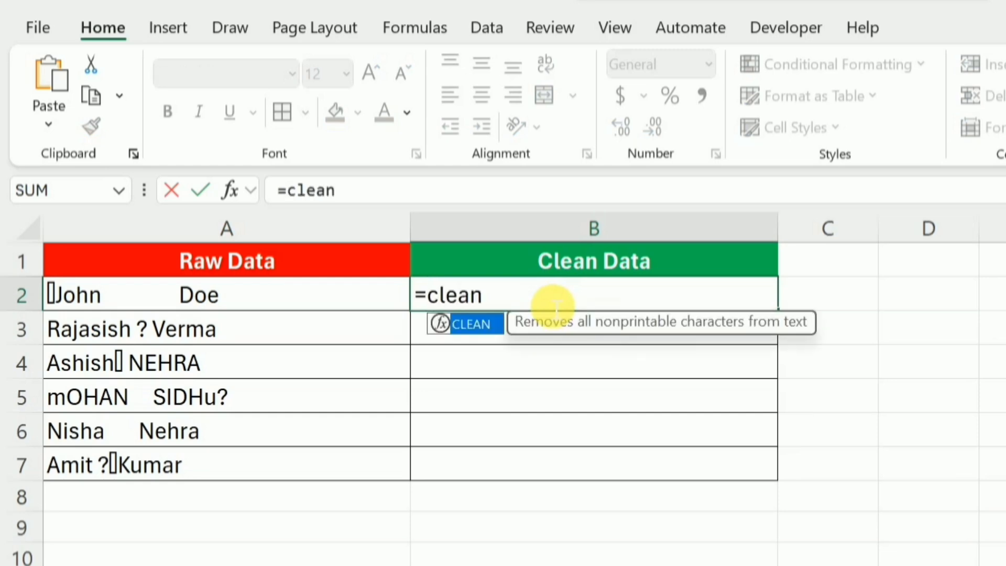
pyautogui.press('Tab')
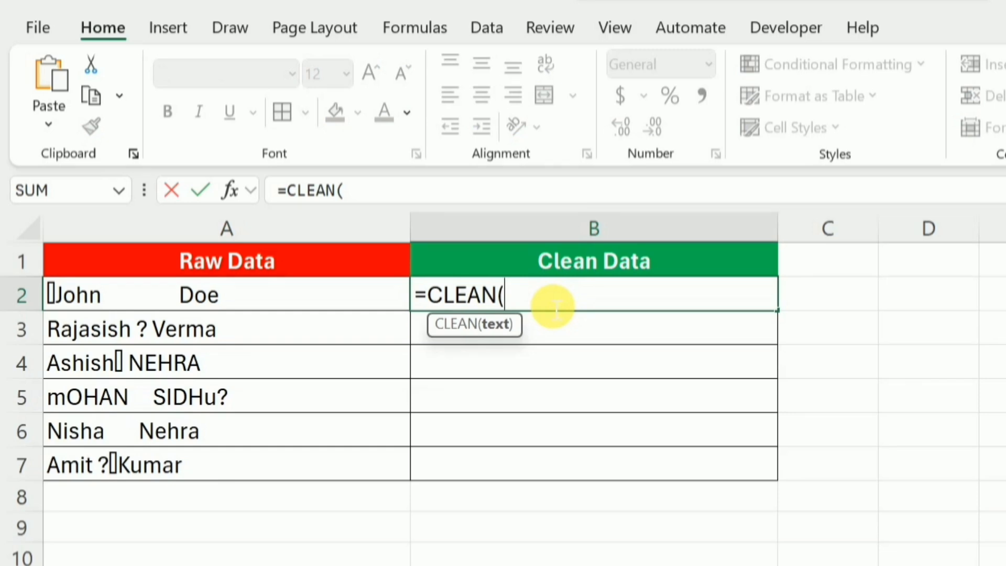
pyautogui.click(318, 306)
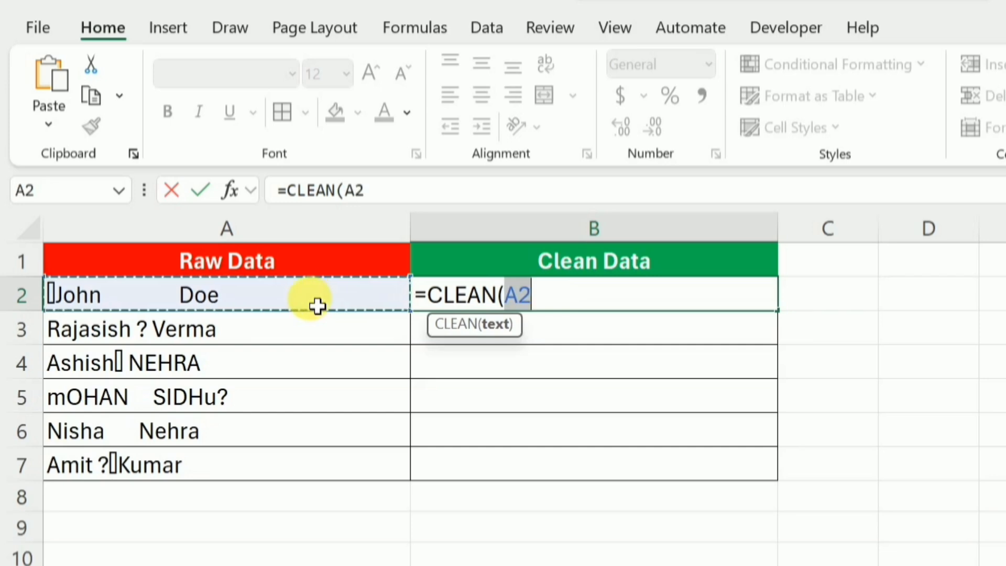
pyautogui.write(')')
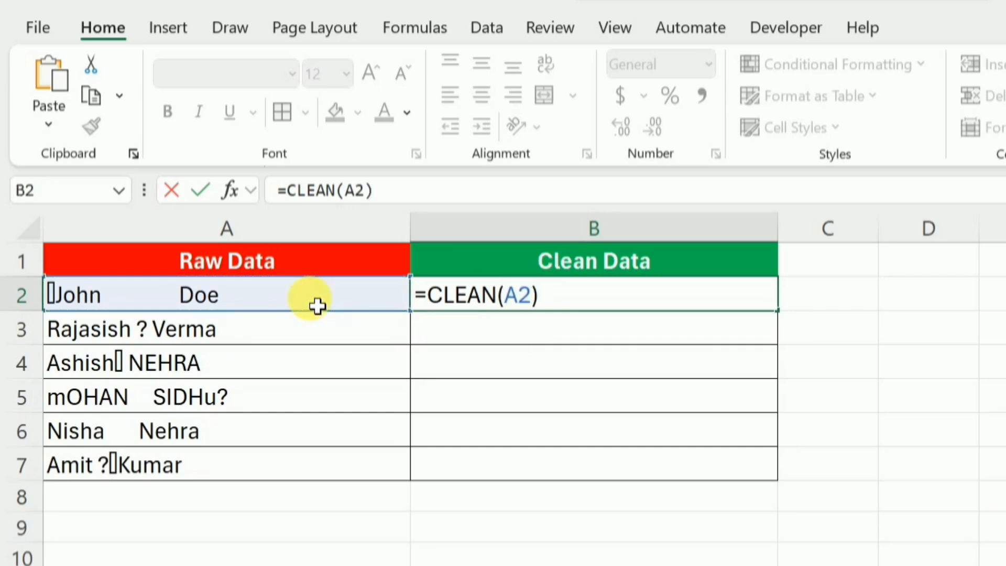
pyautogui.press('Return')
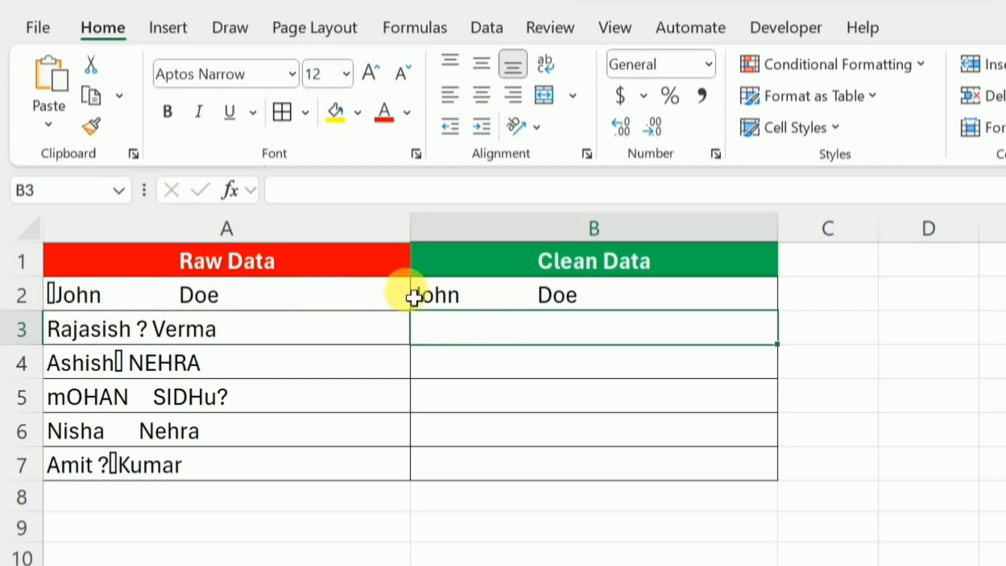
pyautogui.click(705, 304)
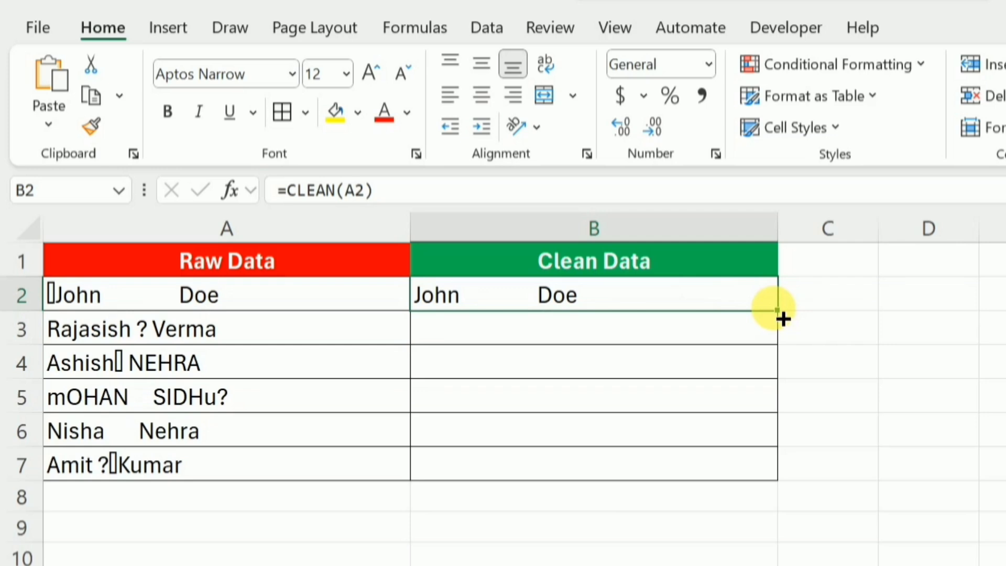
pyautogui.doubleClick(779, 312)
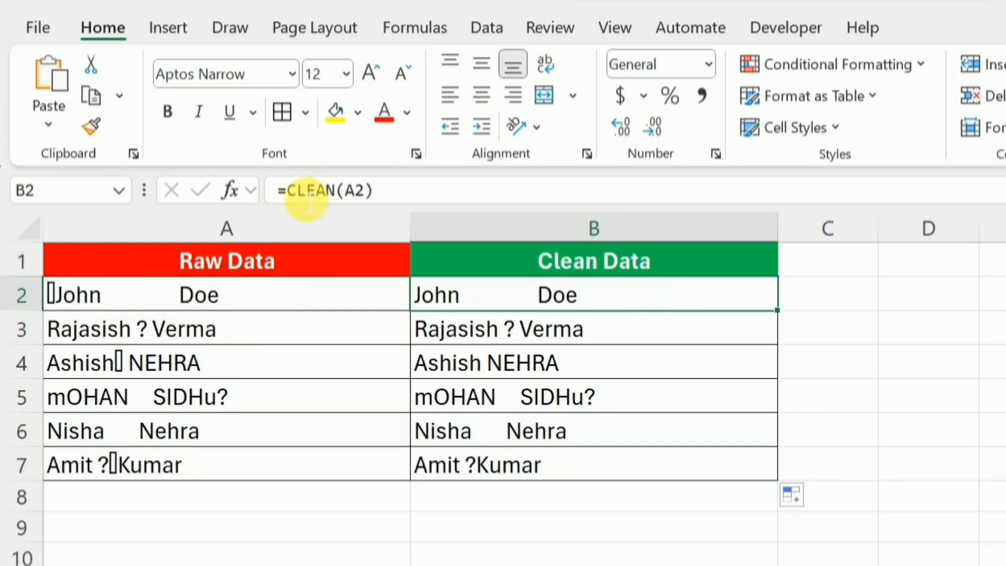
# Wrap the B2 formula in TRIM as =TRIM(CLEAN(A2)) and fill it down through B7
pyautogui.click(296, 198)
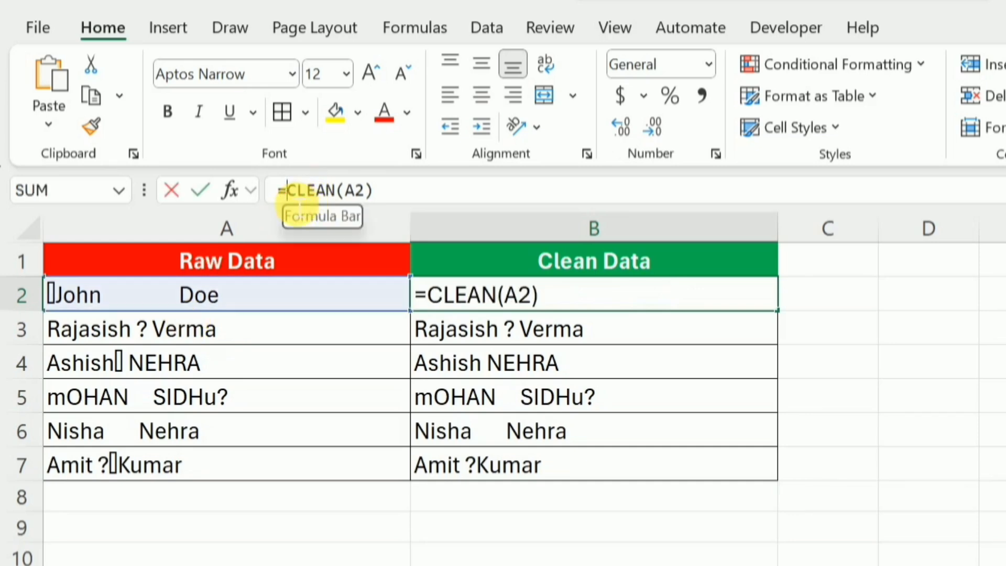
pyautogui.write('TRIM(')
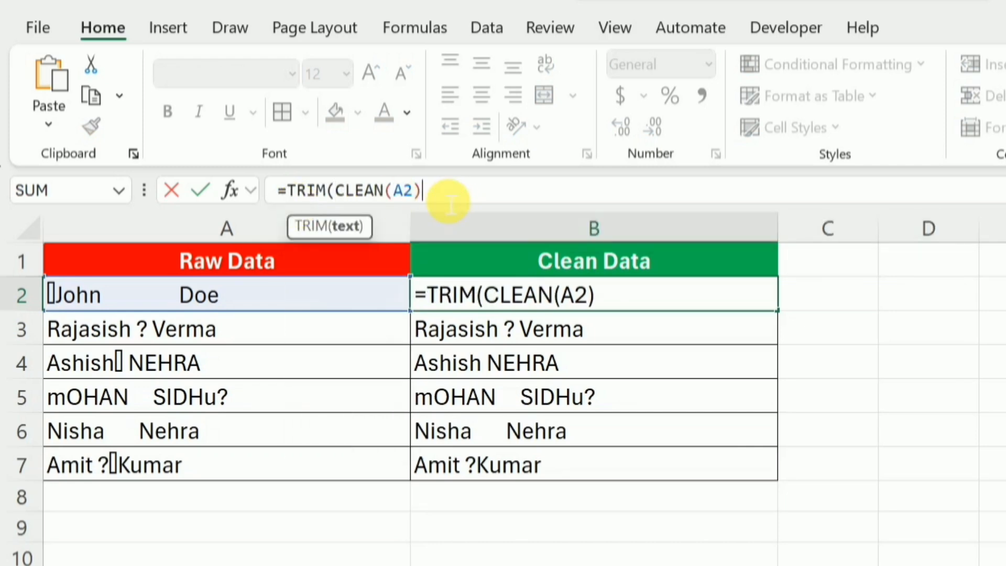
pyautogui.write(')')
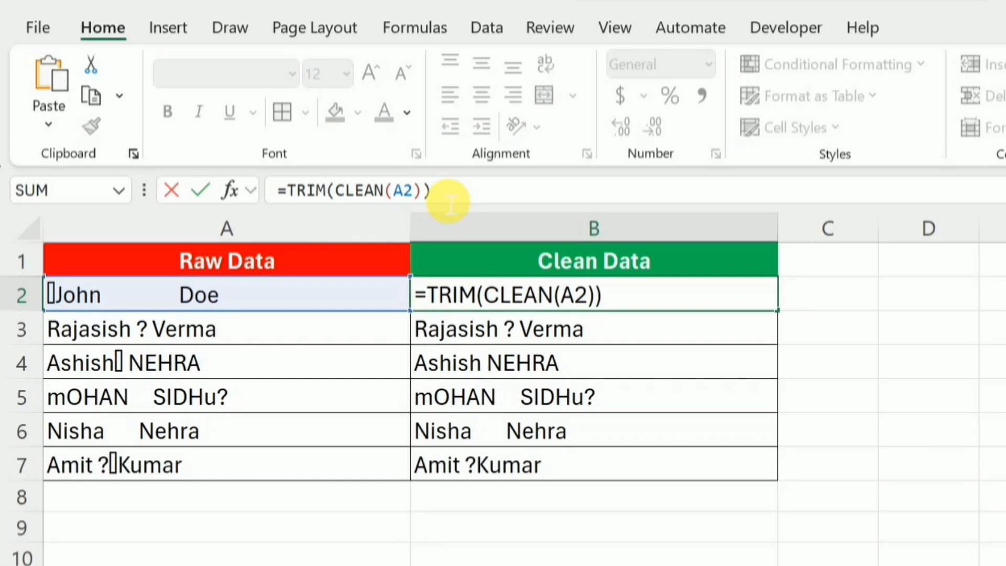
pyautogui.press('Return')
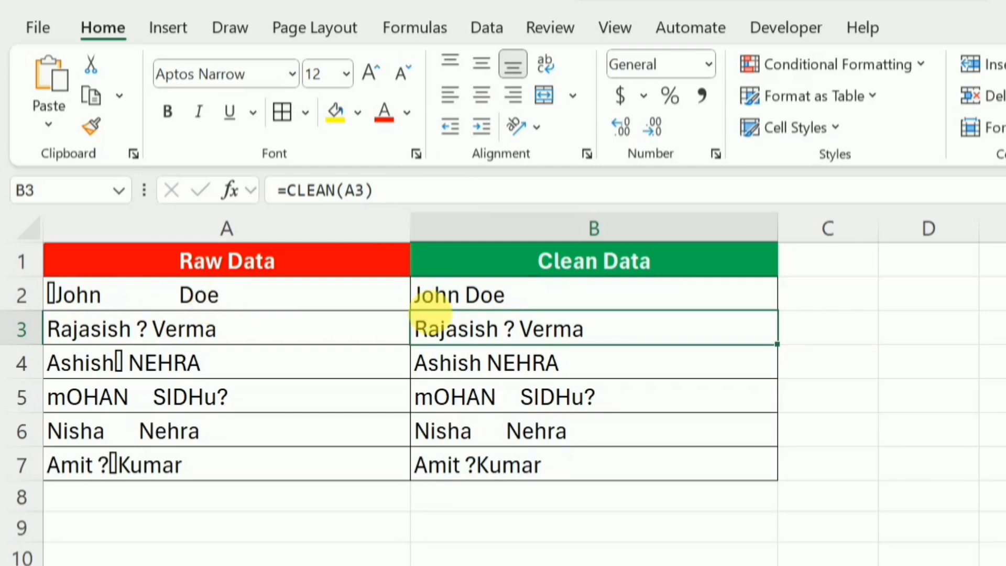
pyautogui.click(597, 296)
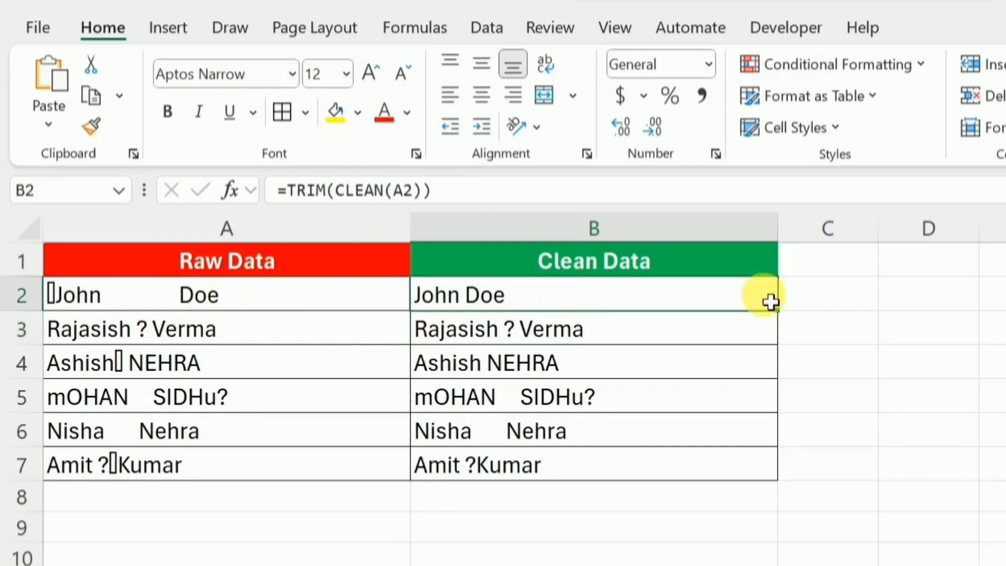
pyautogui.moveTo(784, 321); pyautogui.dragTo(788, 481)
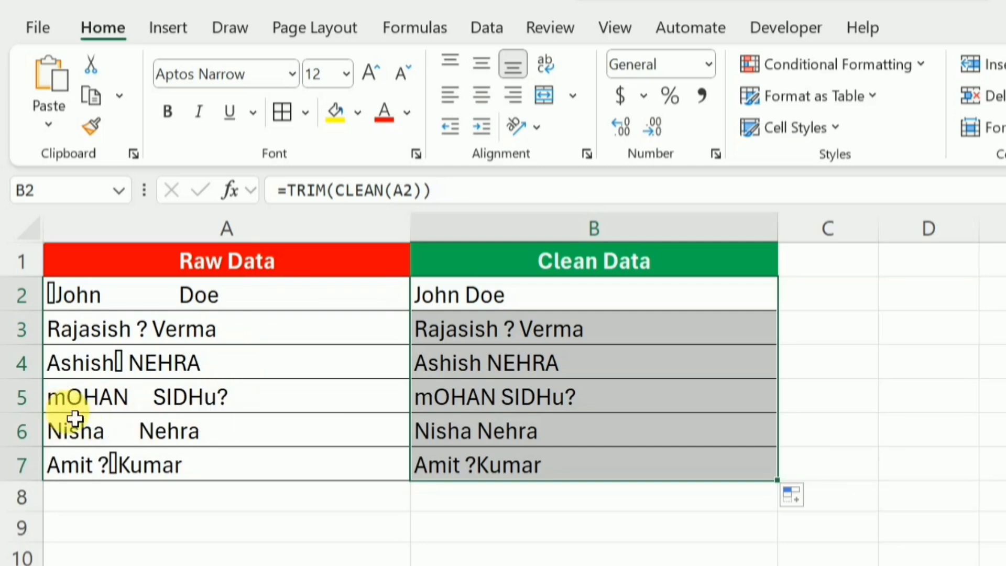
# Wrap the B2 formula in PROPER as =PROPER(TRIM(CLEAN(A2))) and fill it down through B7
pyautogui.click(303, 195)
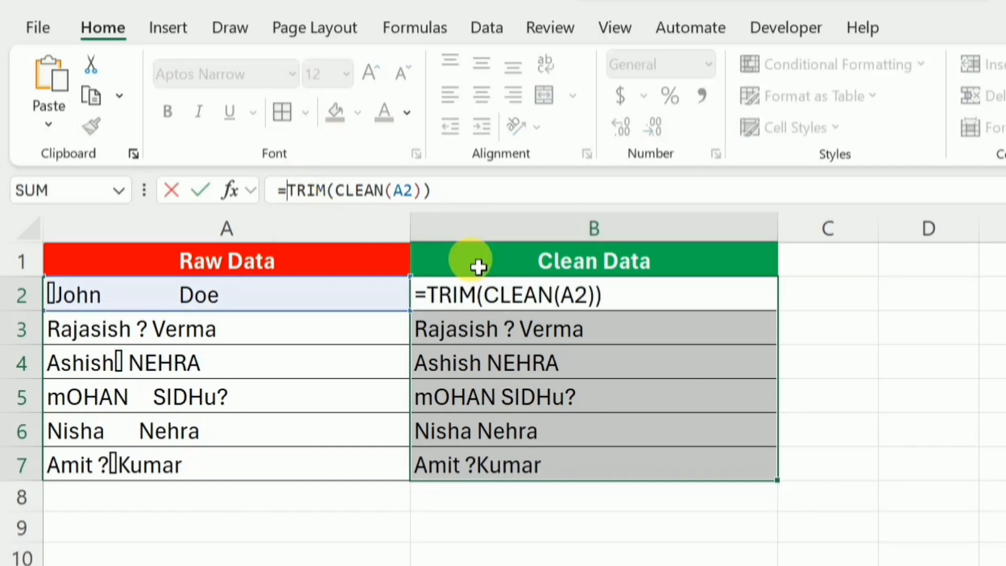
pyautogui.write('Prope')
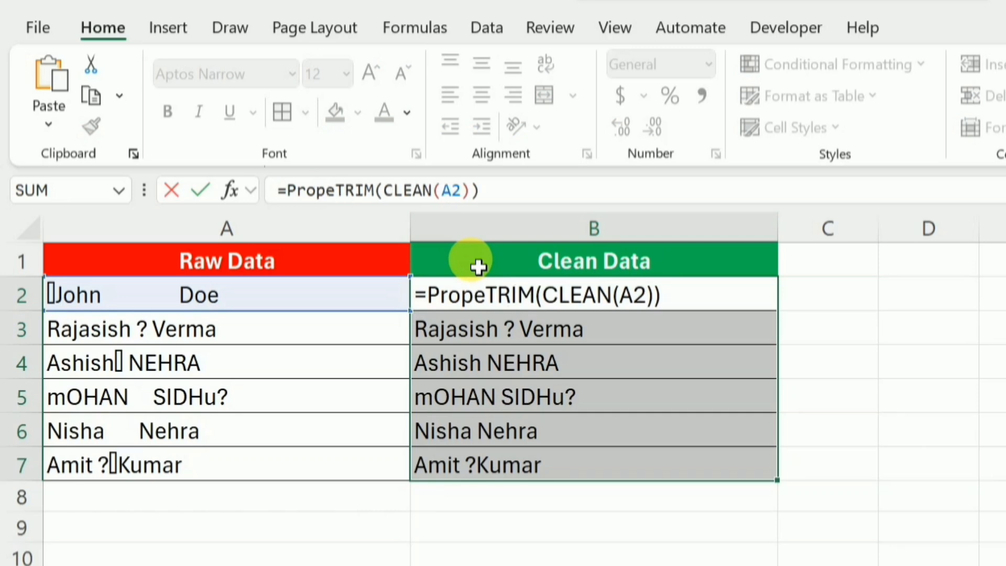
pyautogui.press('Tab')
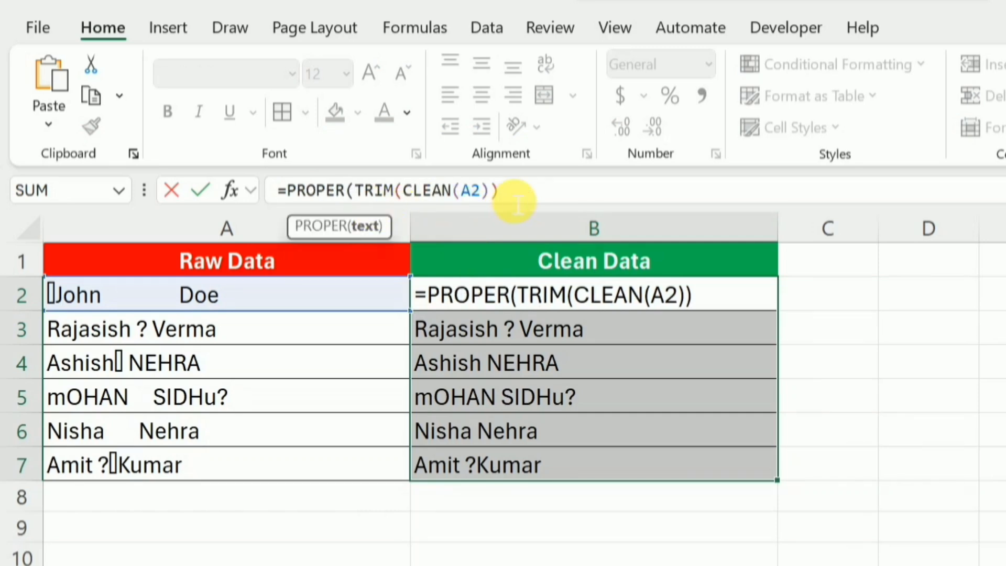
pyautogui.write(')')
pyautogui.press('Return')
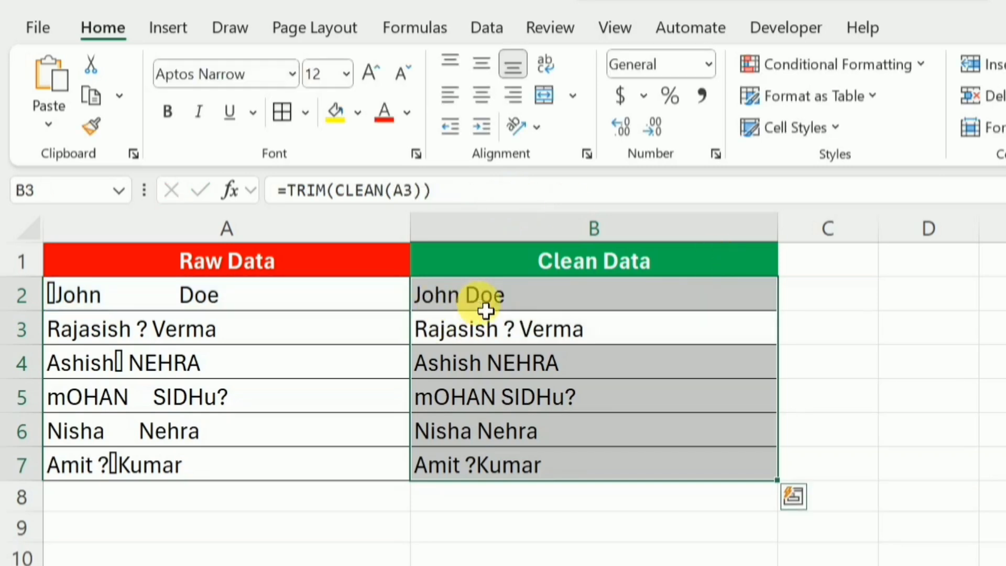
pyautogui.click(741, 302)
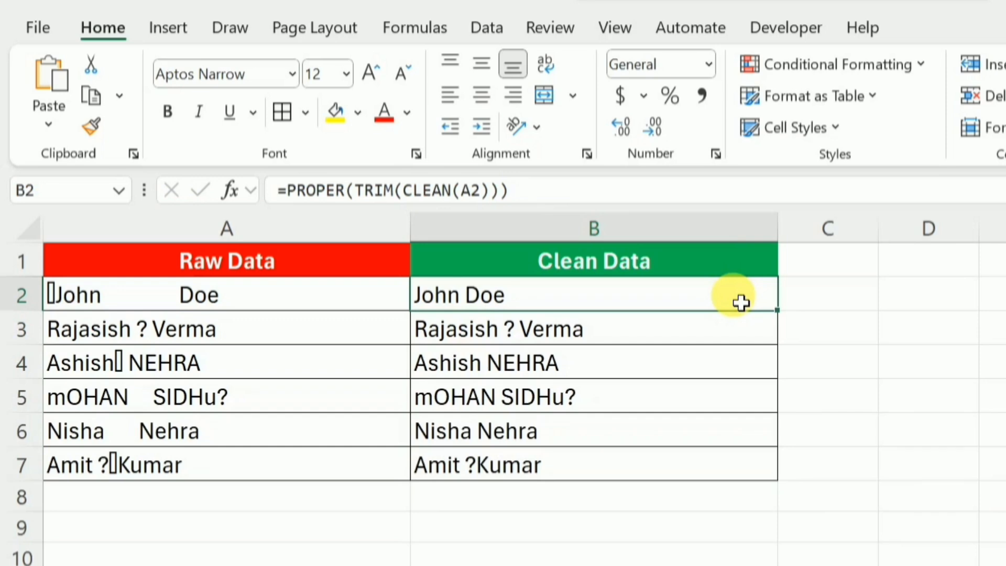
pyautogui.moveTo(777, 310); pyautogui.dragTo(782, 484)
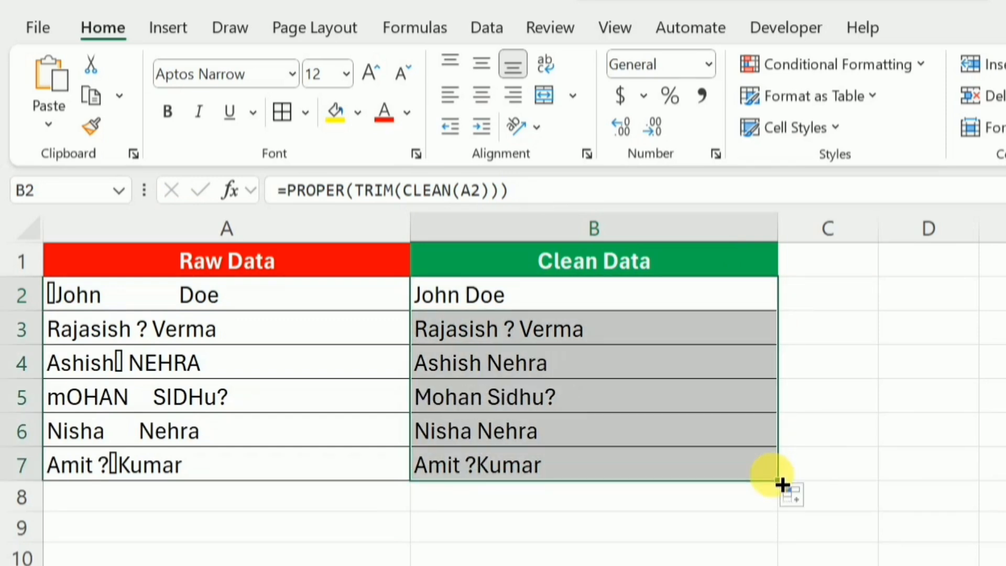
# Wrap the B2 formula in SUBSTITUTE to remove question marks: =SUBSTITUTE(PROPER(TRIM(CLEAN(A2))),"?","")
pyautogui.click(542, 307)
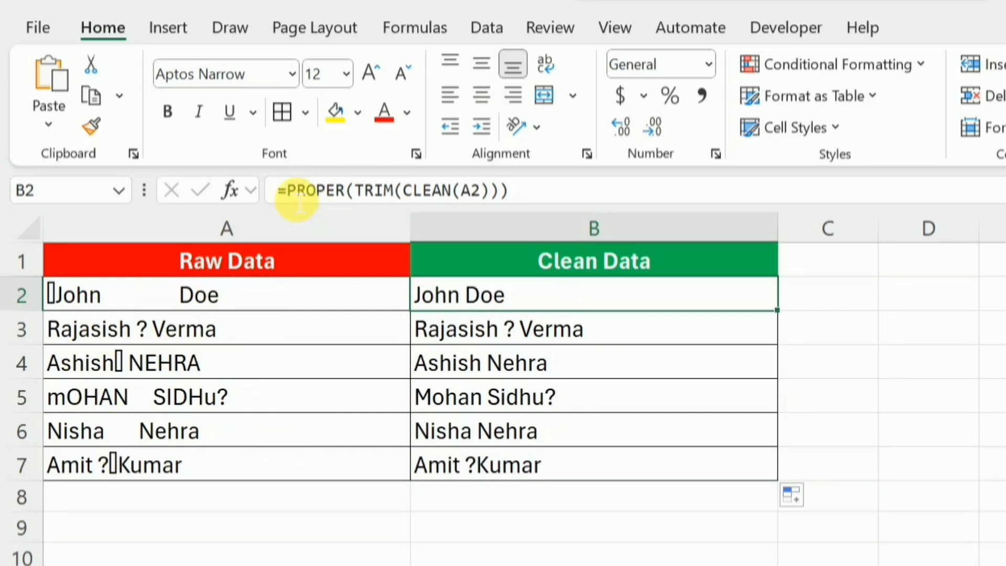
pyautogui.click(295, 194)
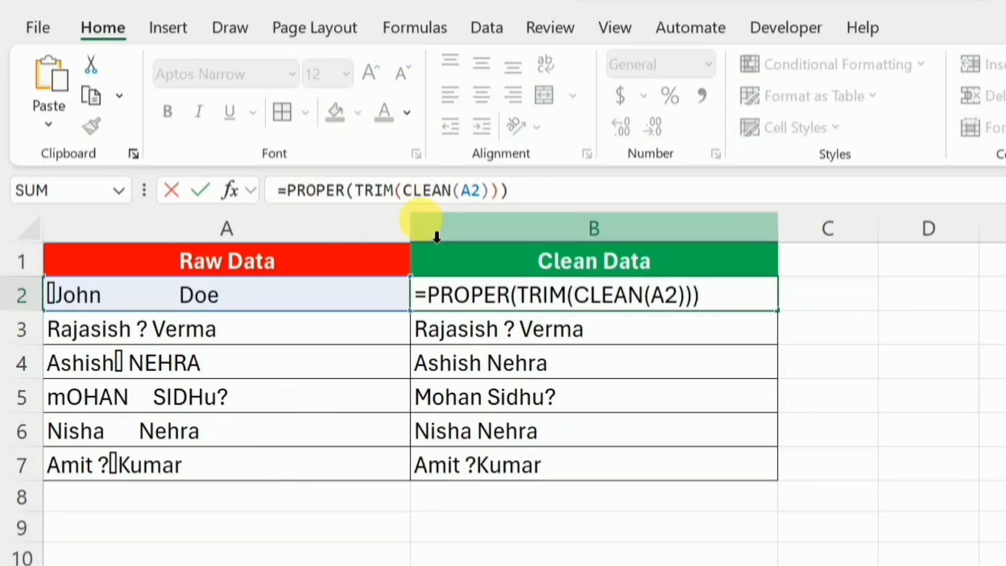
pyautogui.write('sub')
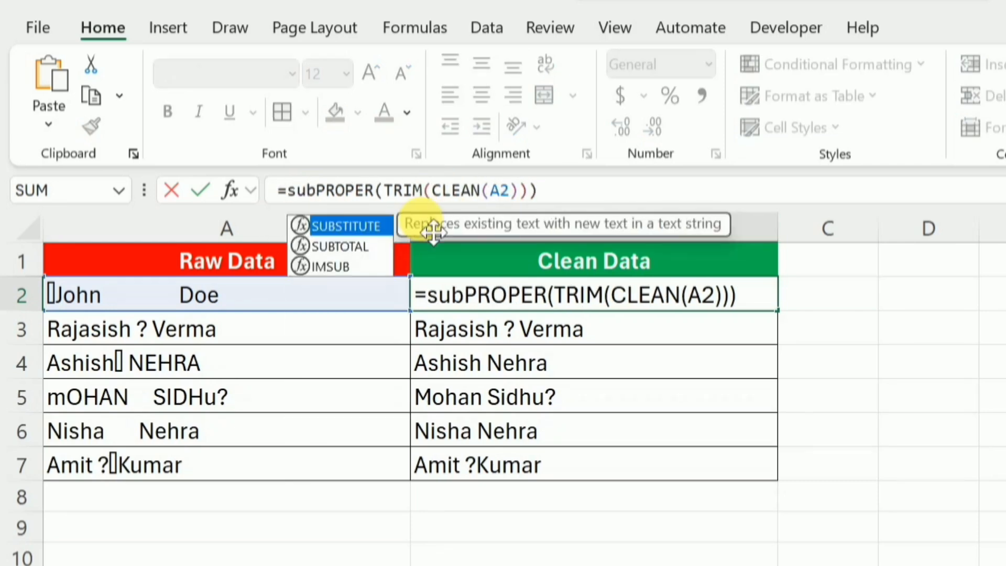
pyautogui.press('Tab')
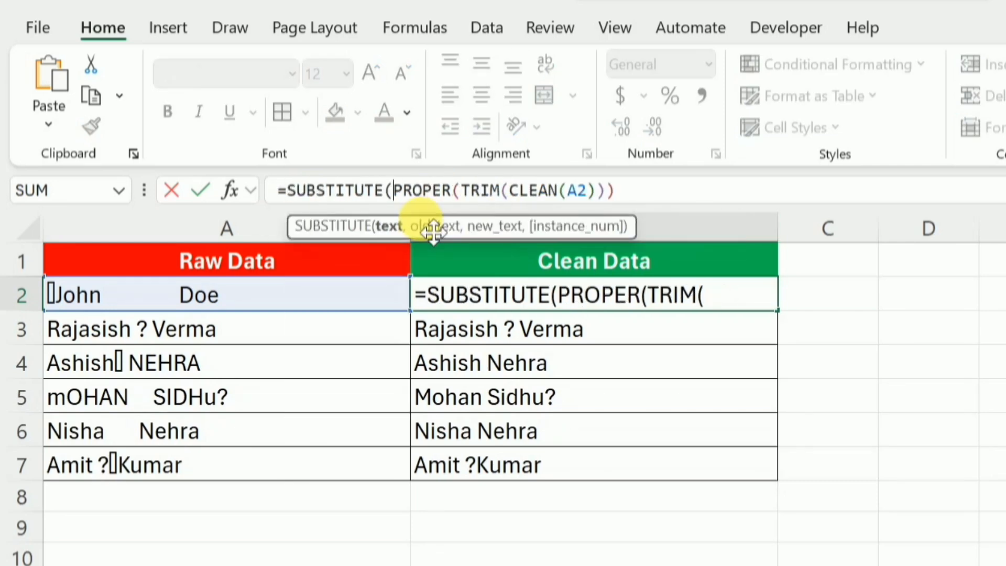
pyautogui.click(632, 200)
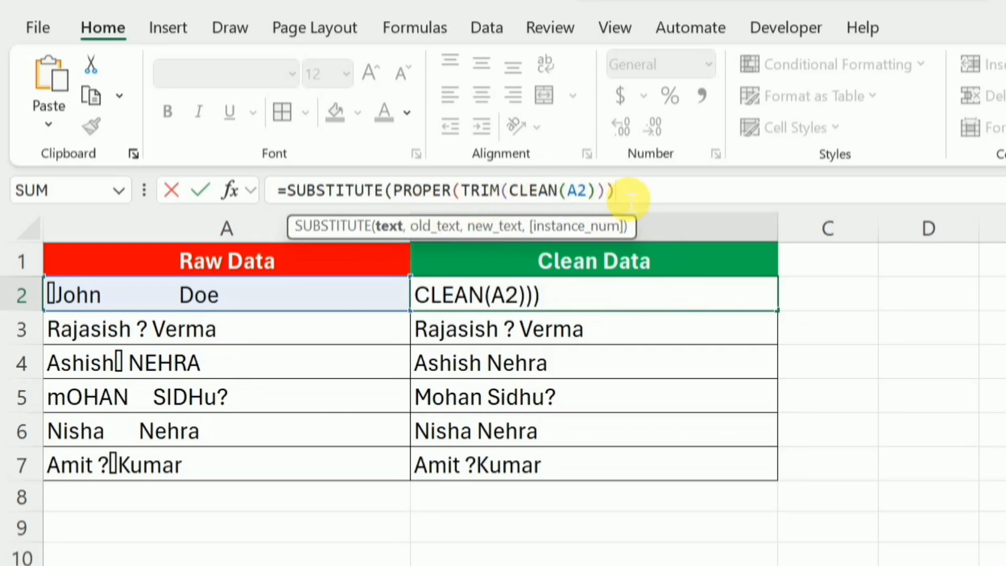
pyautogui.write(',')
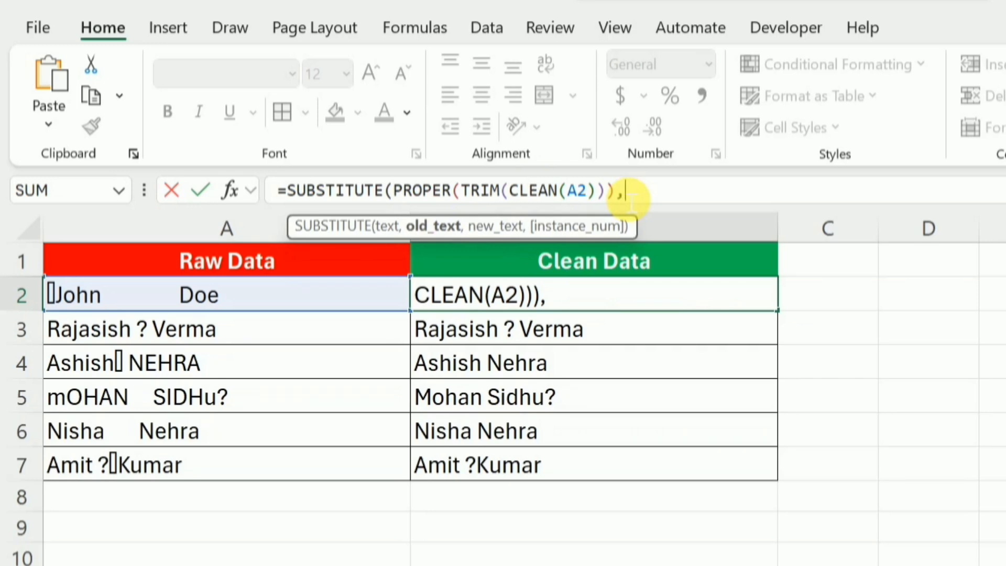
pyautogui.write('"?",')
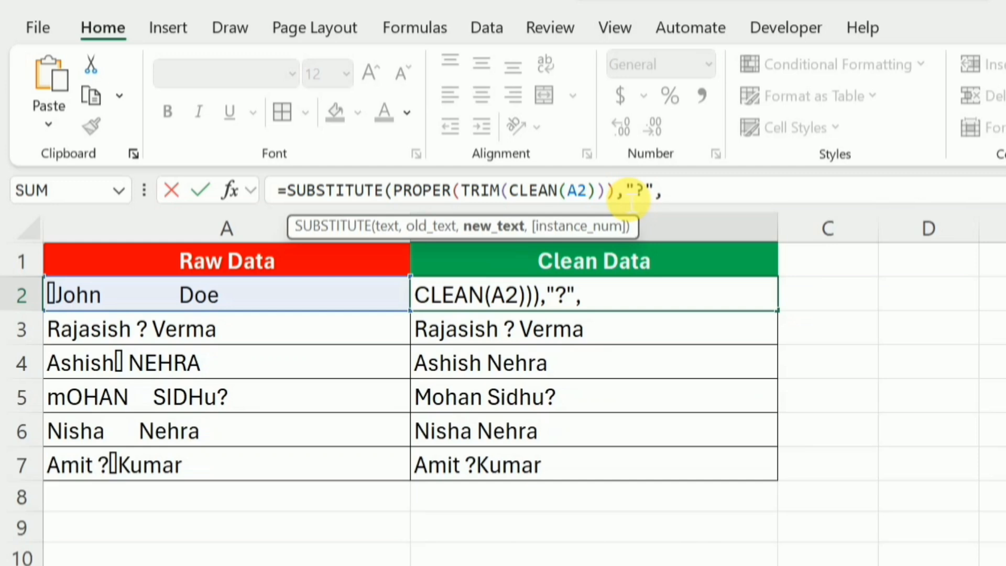
pyautogui.write('"")')
pyautogui.press('Return')
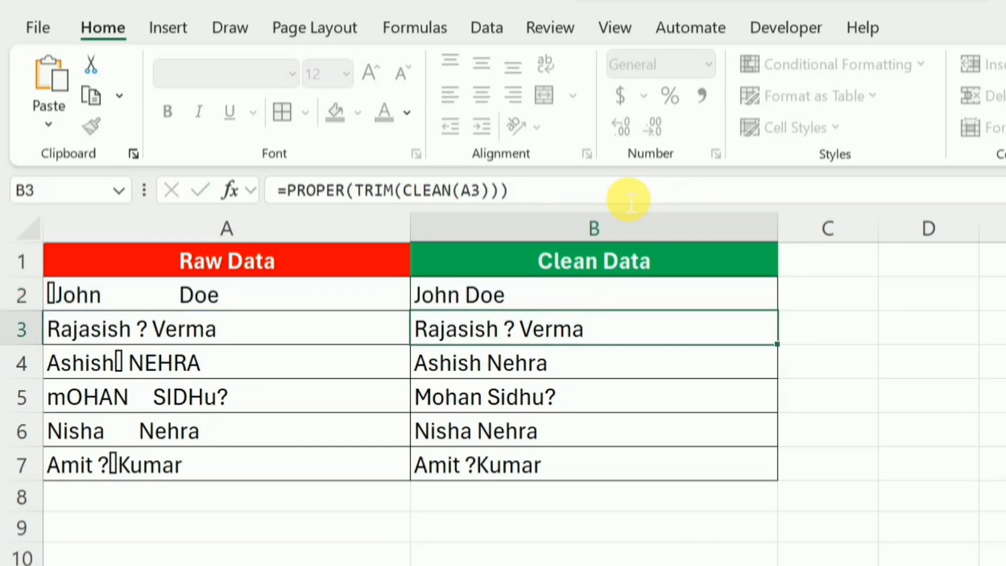
# Fill the SUBSTITUTE formula from B2 down the Clean Data column through B7
pyautogui.click(733, 306)
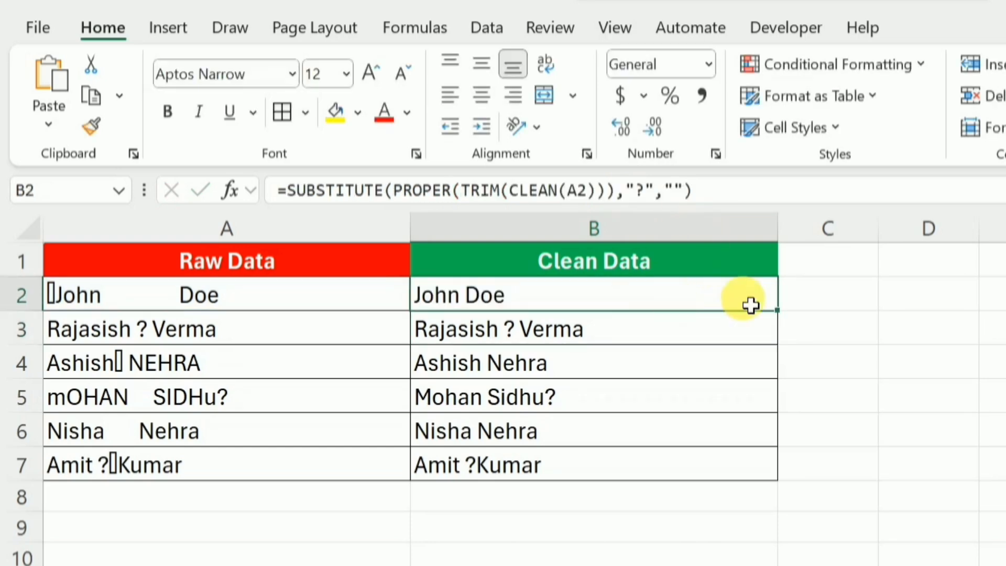
pyautogui.doubleClick(778, 313)
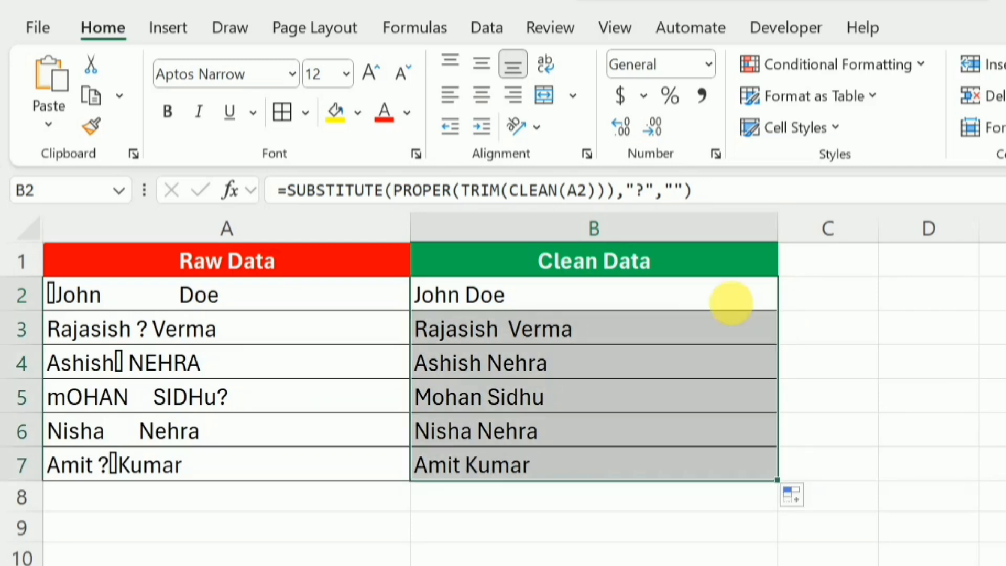
pyautogui.click(678, 293)
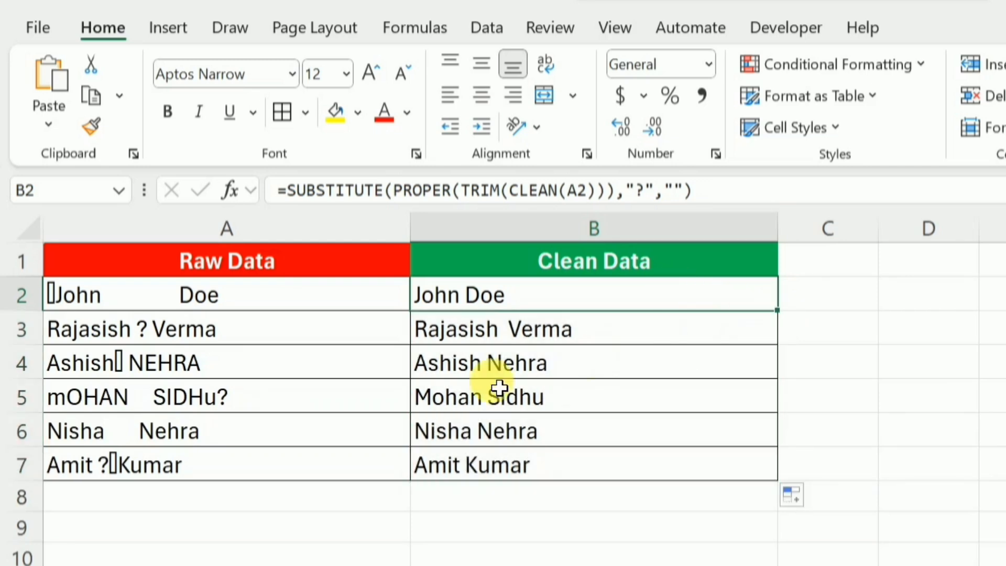